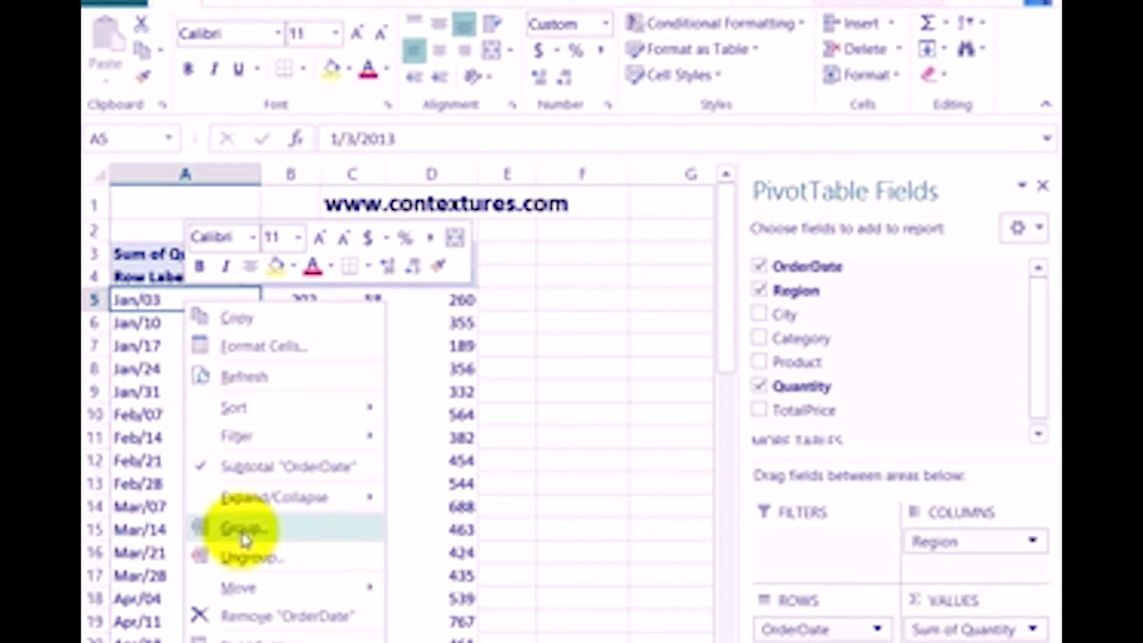
# Group the order dates in the pivot table rows by Months and Years
pyautogui.moveTo(279, 344); pyautogui.dragTo(567, 198)
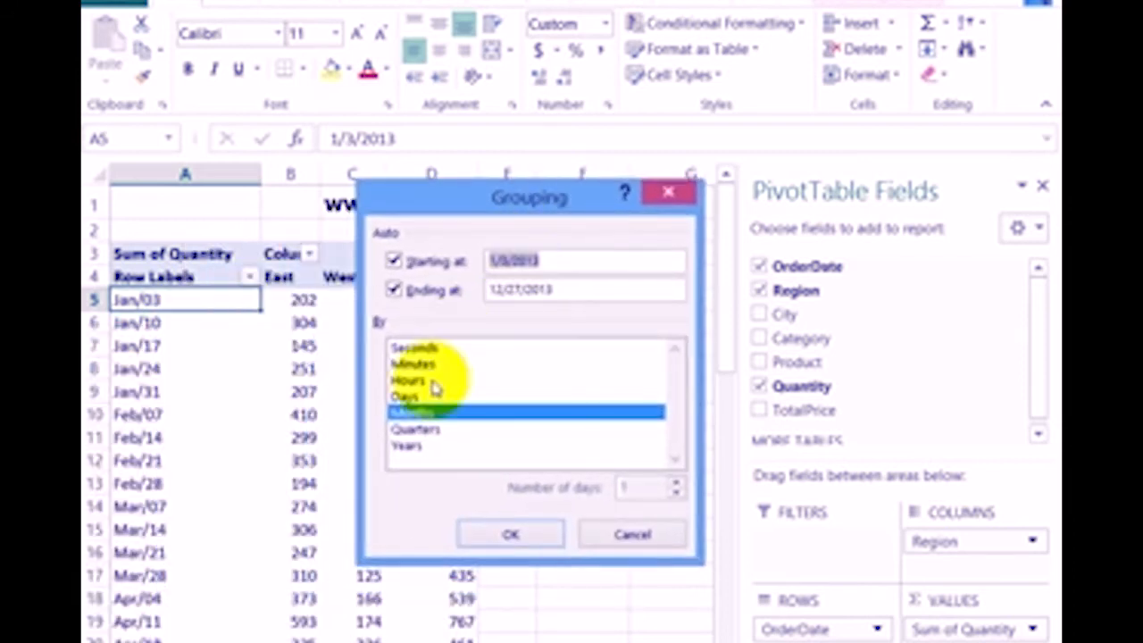
pyautogui.click(410, 447)
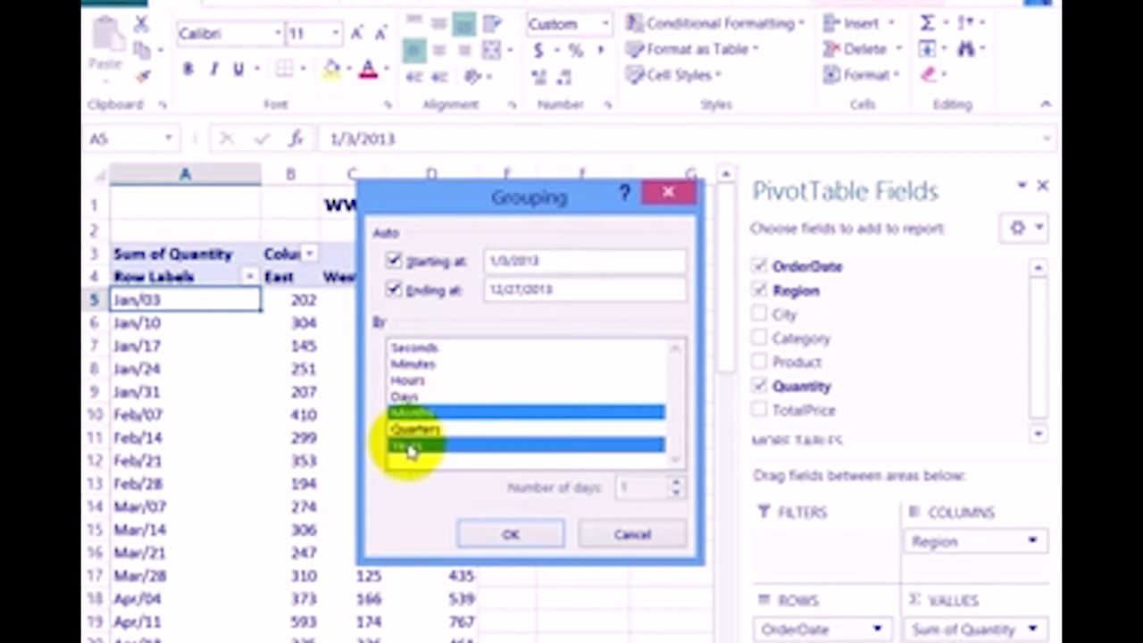
pyautogui.click(530, 536)
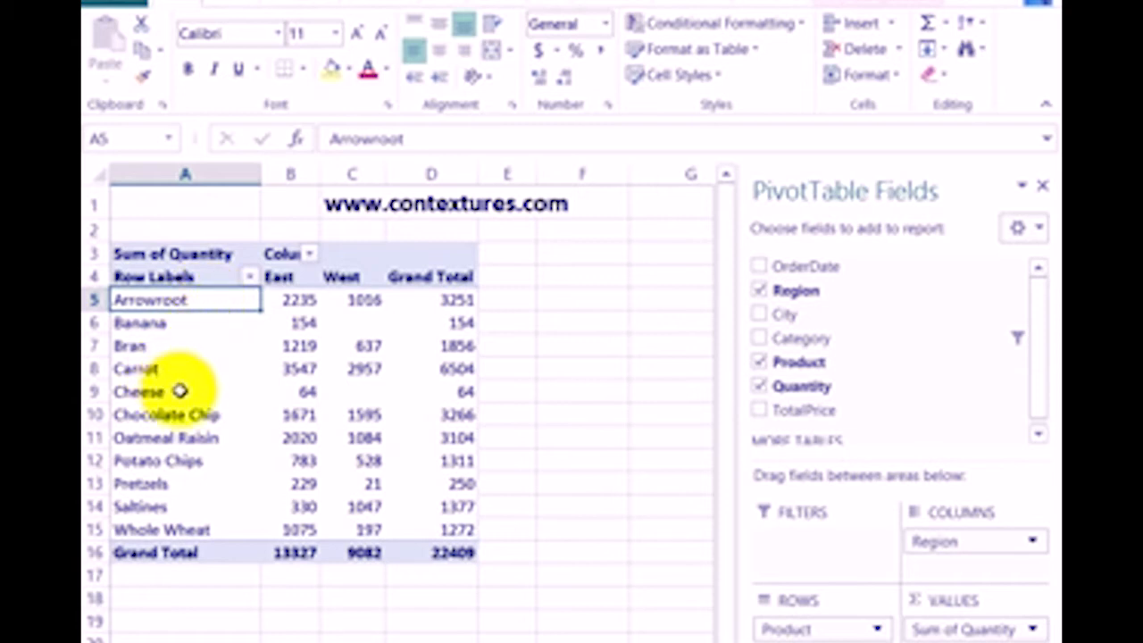
# Try to group the single Arrowroot item in the Product row labels
pyautogui.rightClick(204, 301)
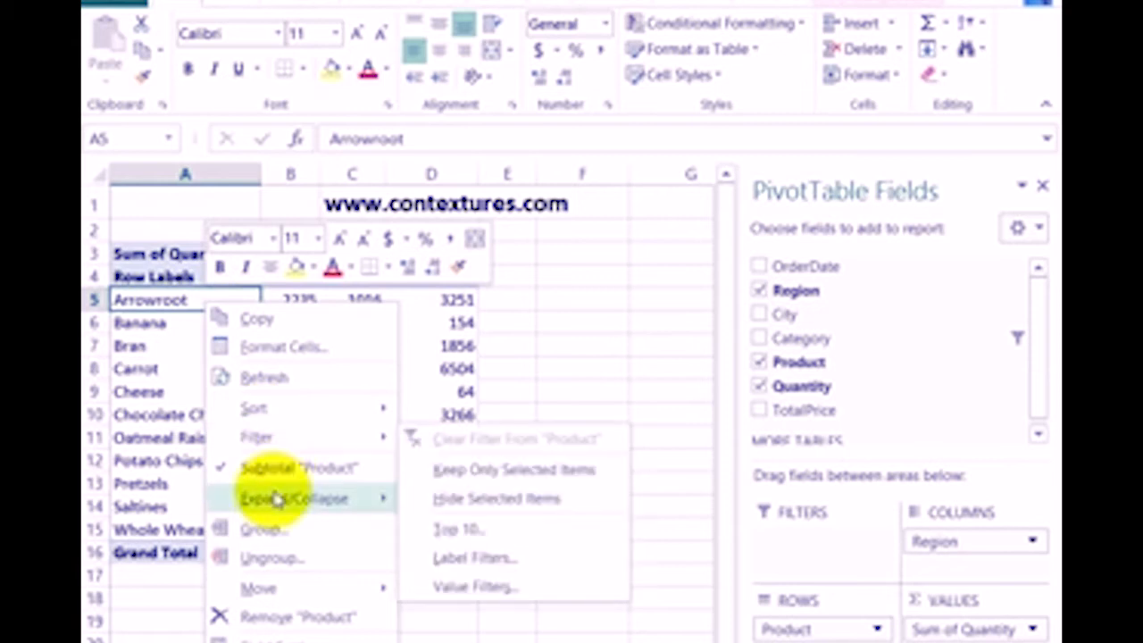
pyautogui.click(268, 529)
pyautogui.moveTo(765, 362); pyautogui.dragTo(428, 273)
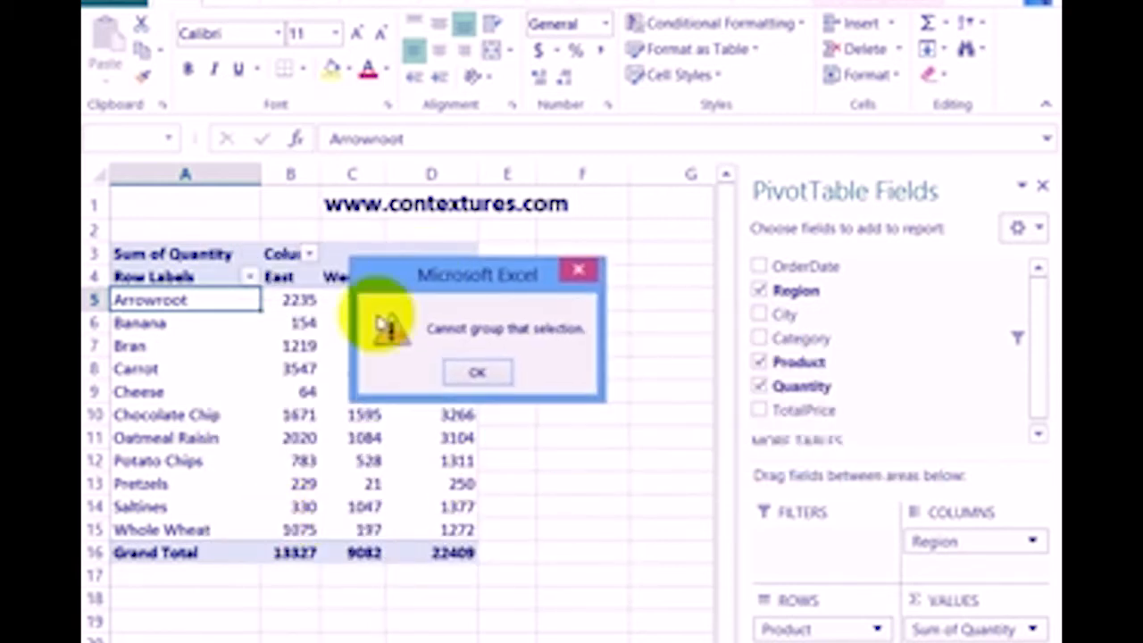
pyautogui.click(478, 373)
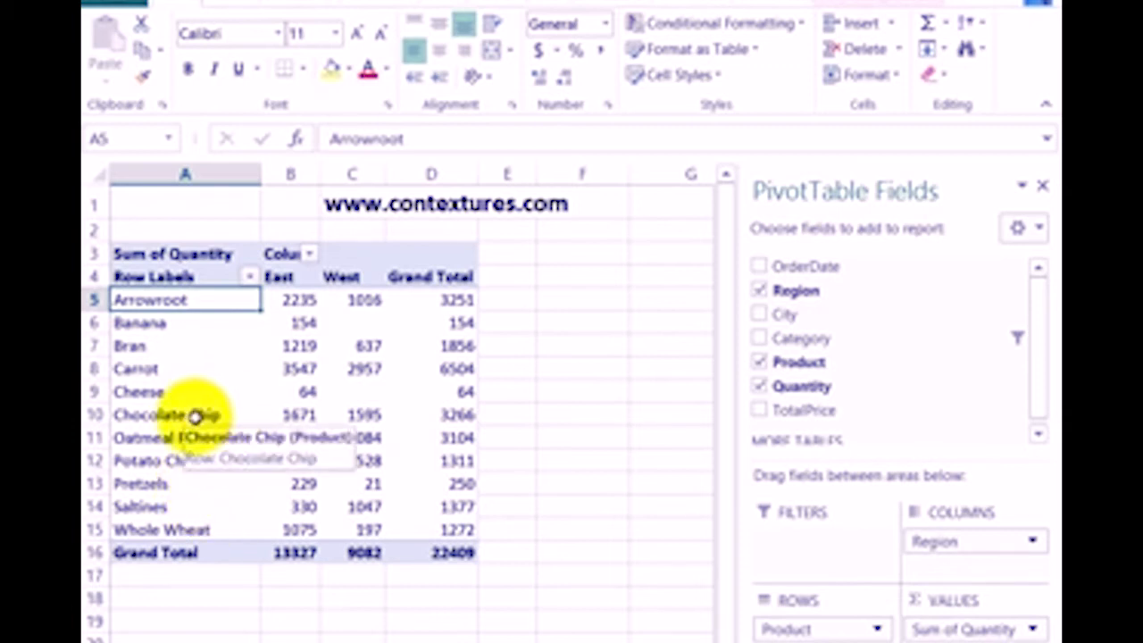
# Group the Chocolate Chip, Potato Chips and Banana items in the Product row labels
pyautogui.click(164, 414)
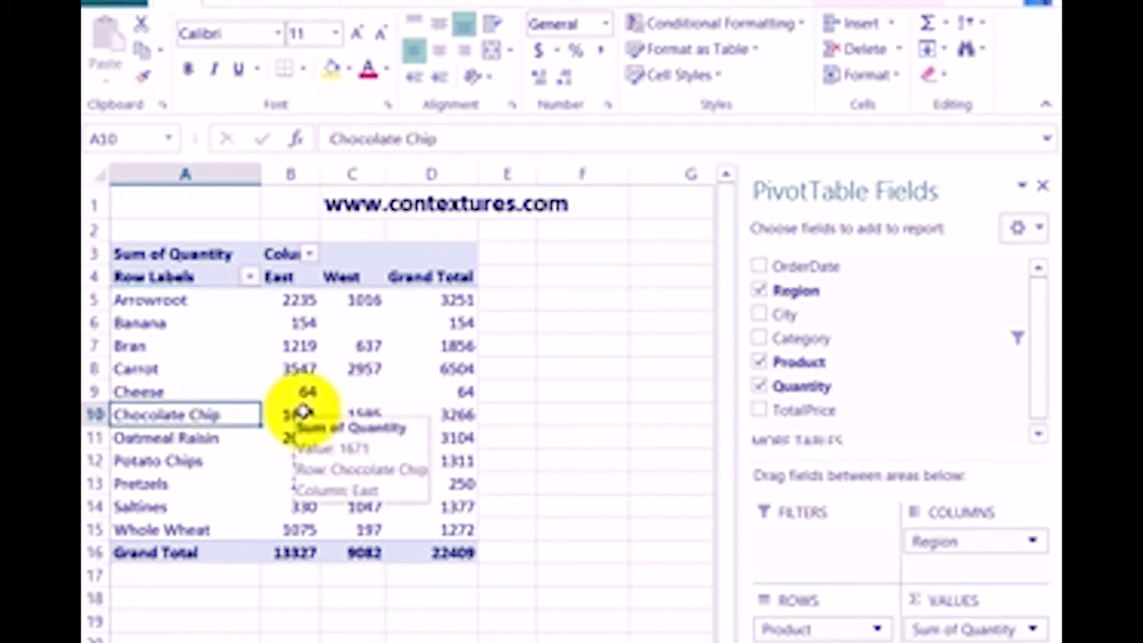
pyautogui.keyDown('ctrl'); pyautogui.click(192, 461); pyautogui.keyUp('ctrl')
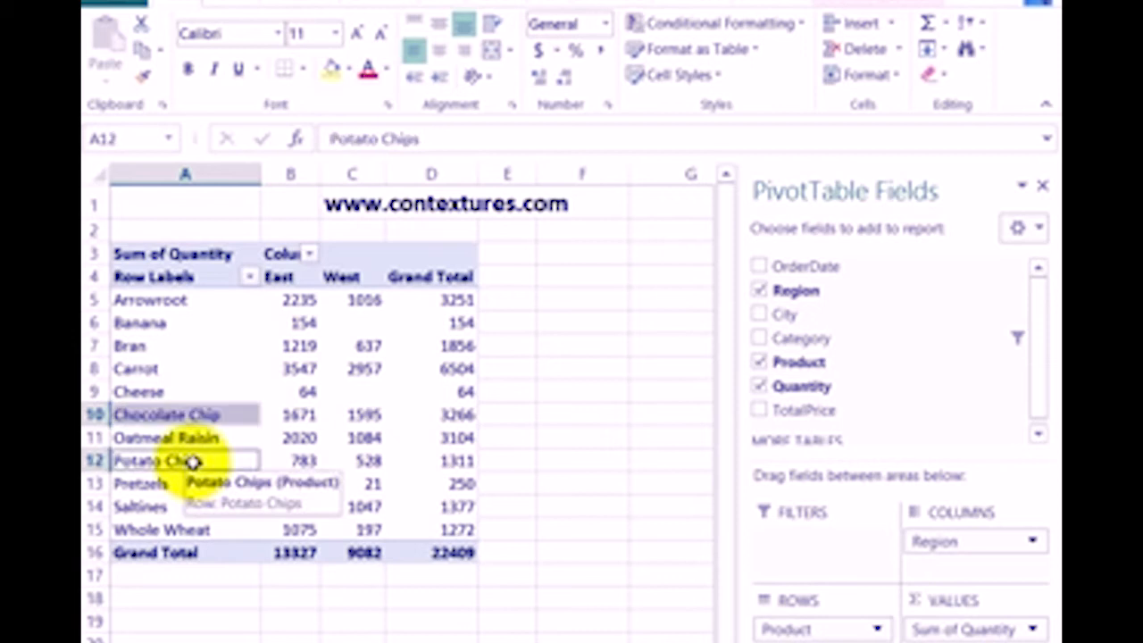
pyautogui.keyDown('ctrl'); pyautogui.click(170, 324); pyautogui.keyUp('ctrl')
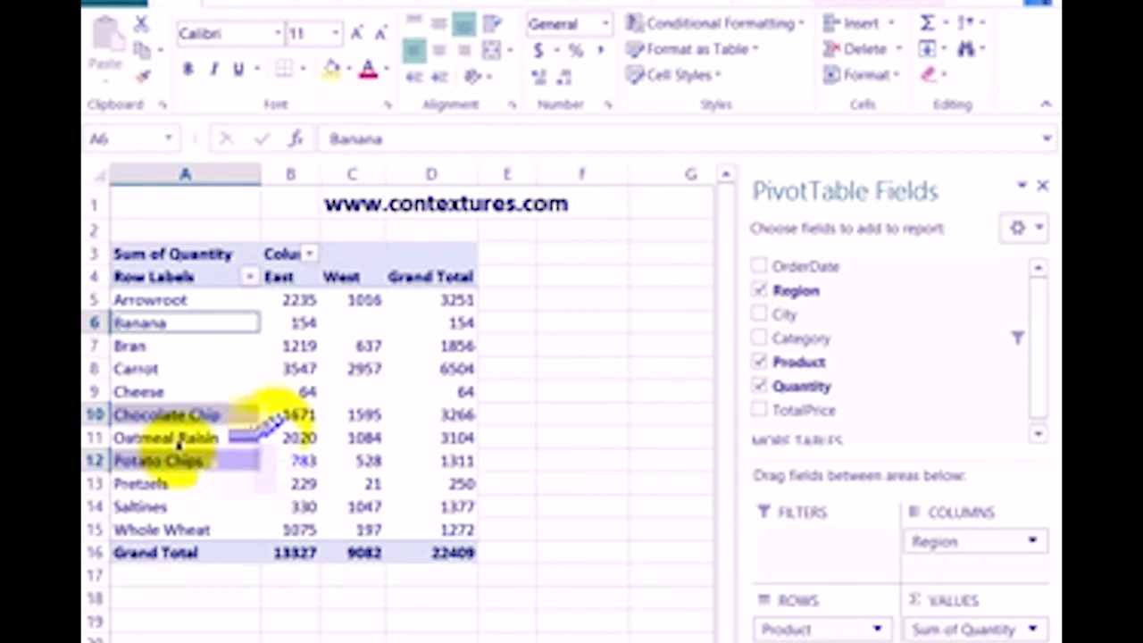
pyautogui.rightClick(176, 329)
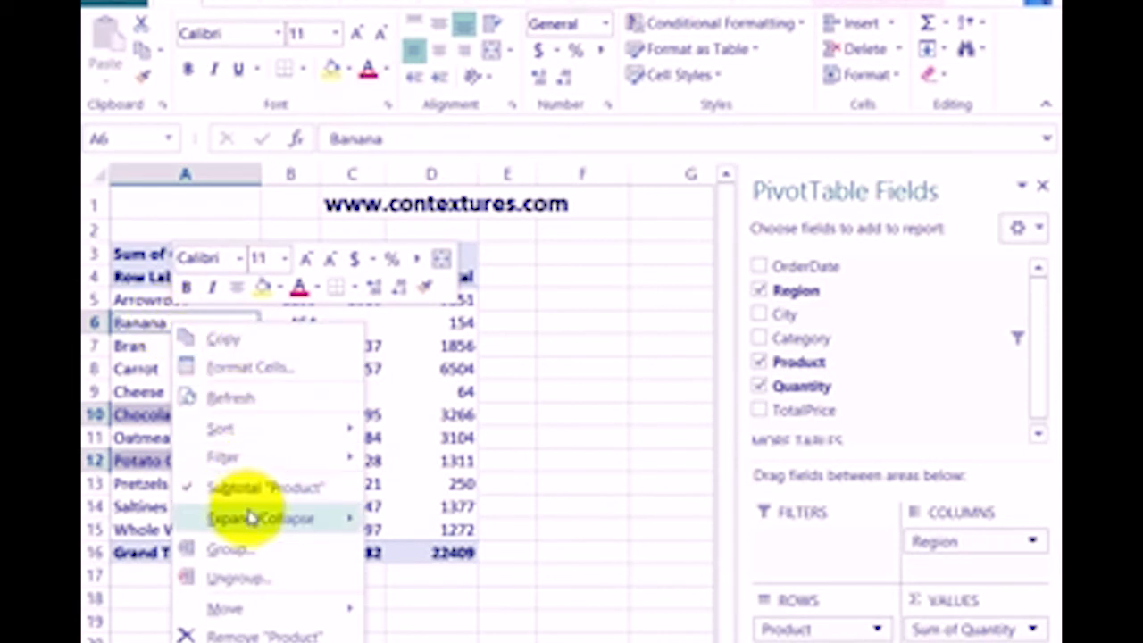
pyautogui.click(242, 549)
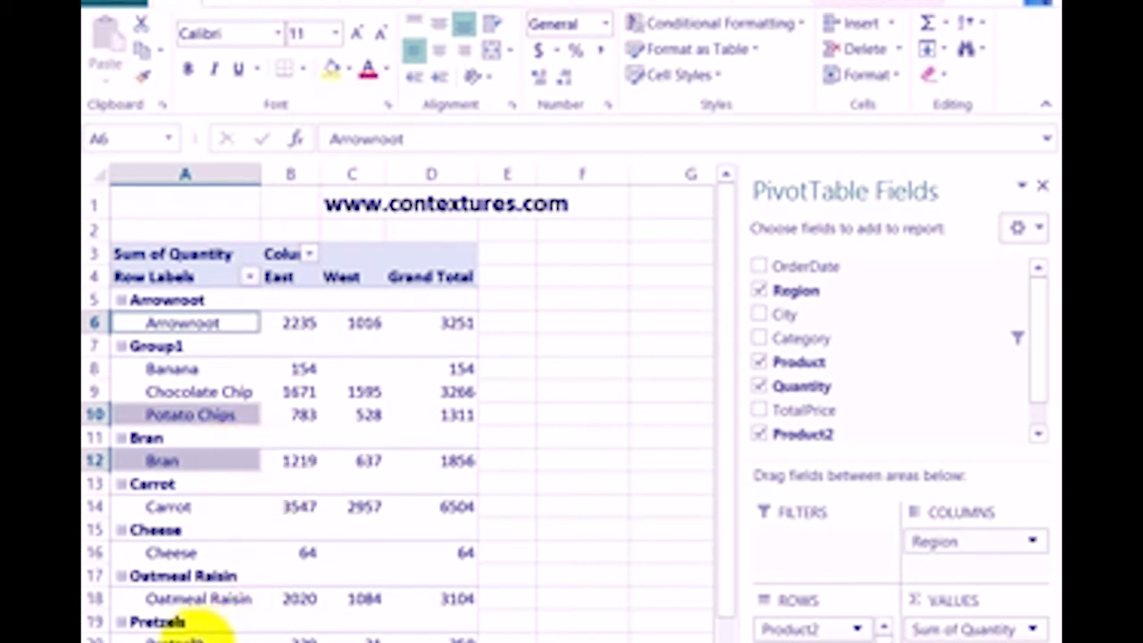
# Group the indented Pretzels, Carrot and Arrowroot product items into a second group
pyautogui.click(193, 637)
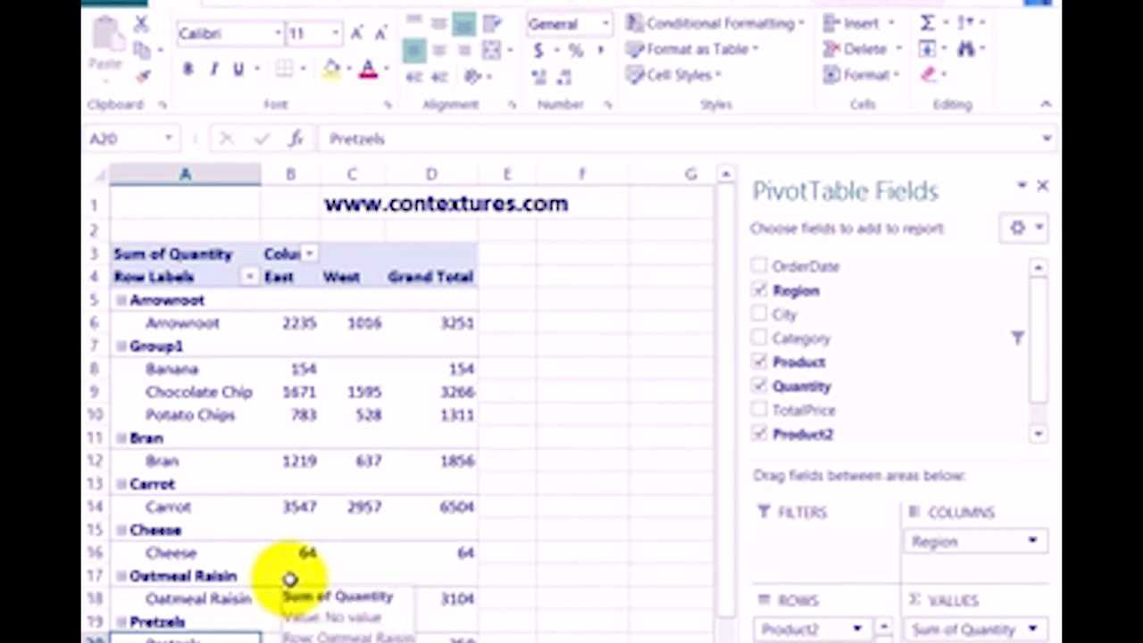
pyautogui.click(188, 508)
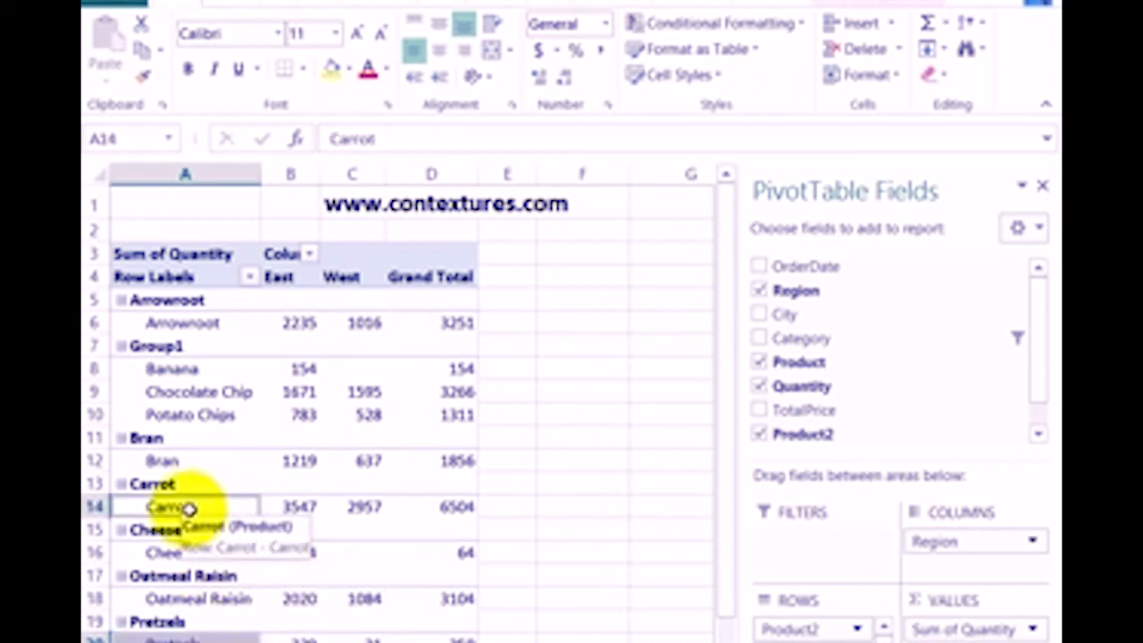
pyautogui.keyDown('ctrl'); pyautogui.click(204, 328); pyautogui.keyUp('ctrl')
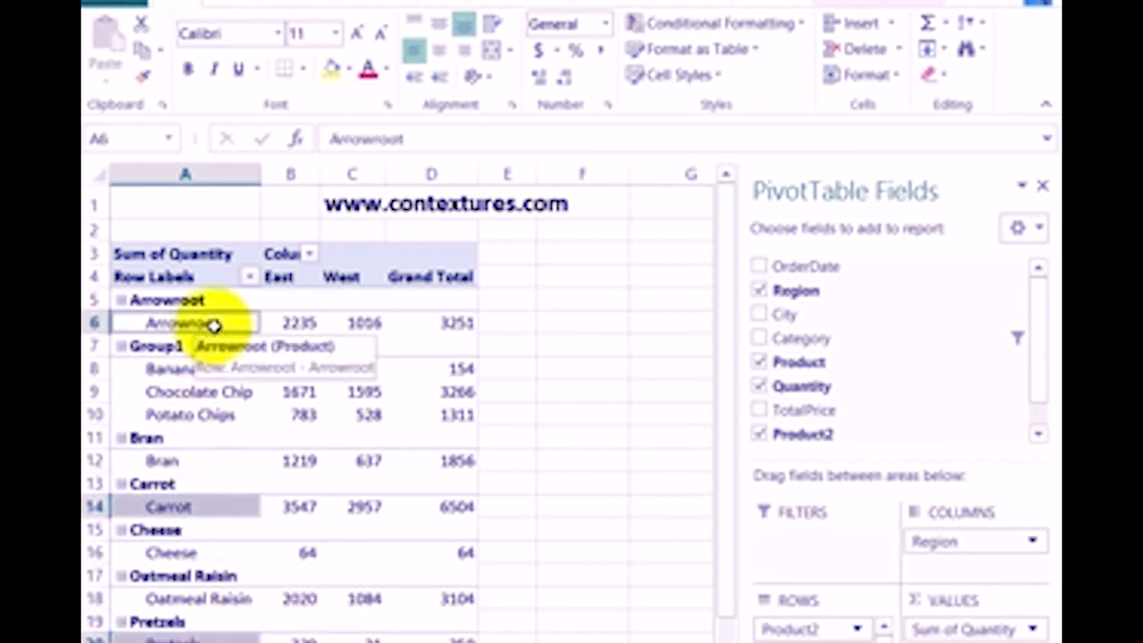
pyautogui.rightClick(219, 325)
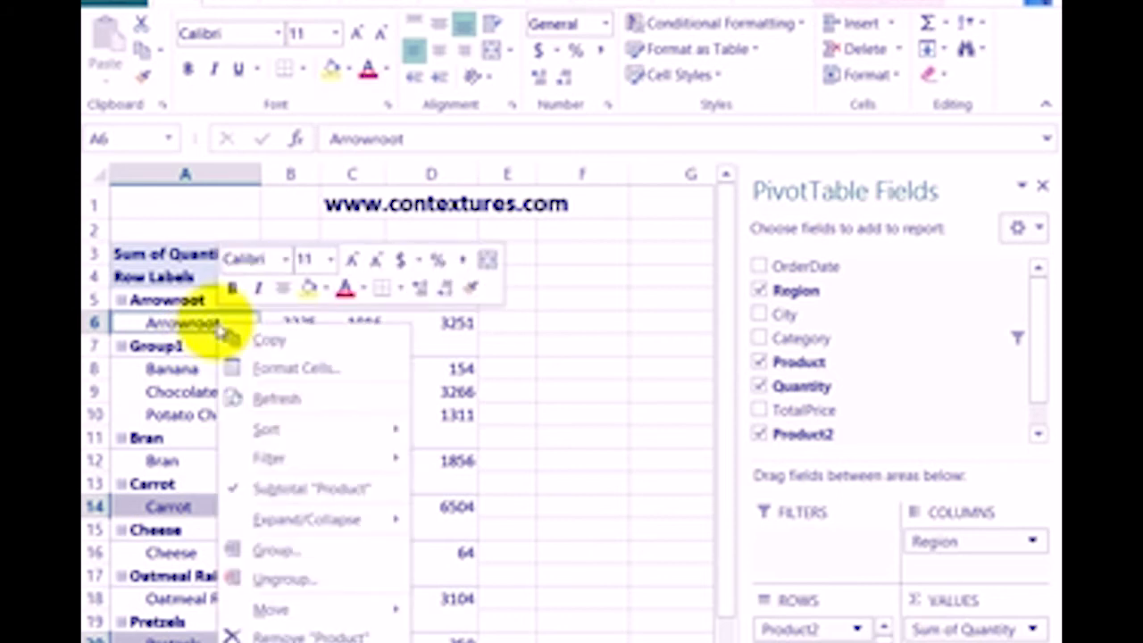
pyautogui.click(285, 550)
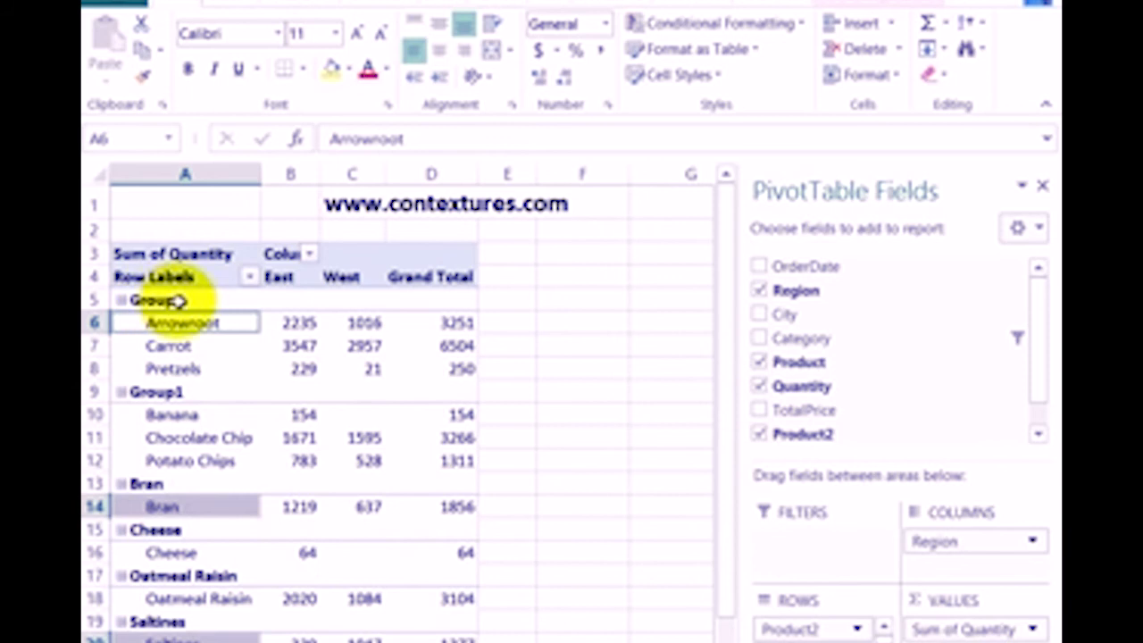
# Ungroup only Group1, which holds Banana, Chocolate Chip and Potato Chips, and undo the ungrouping
pyautogui.click(216, 417)
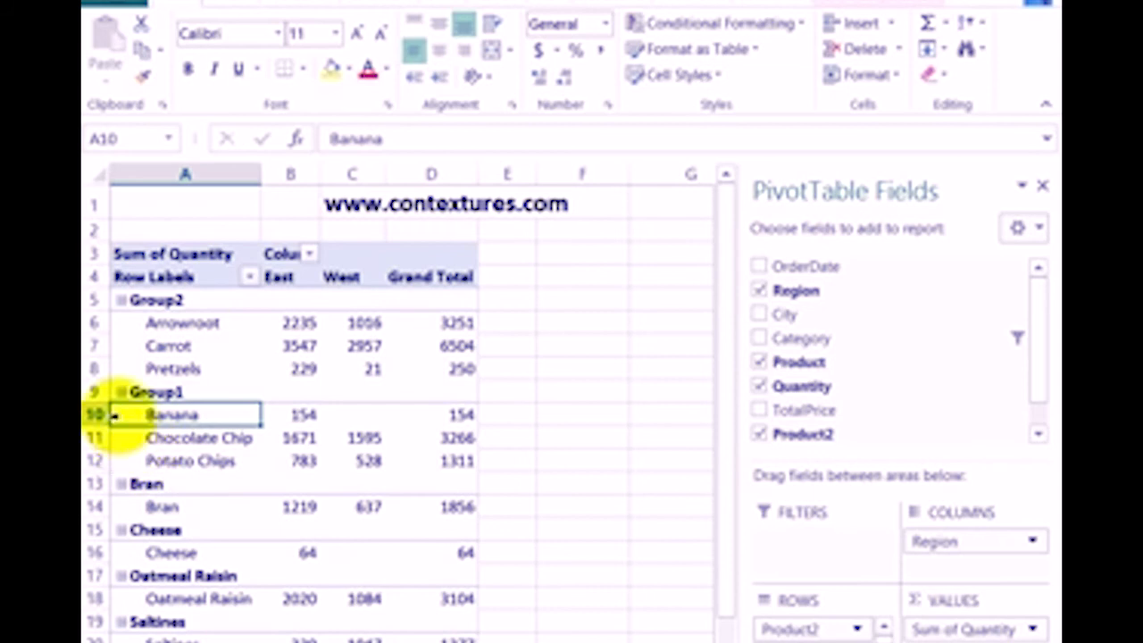
pyautogui.rightClick(188, 395)
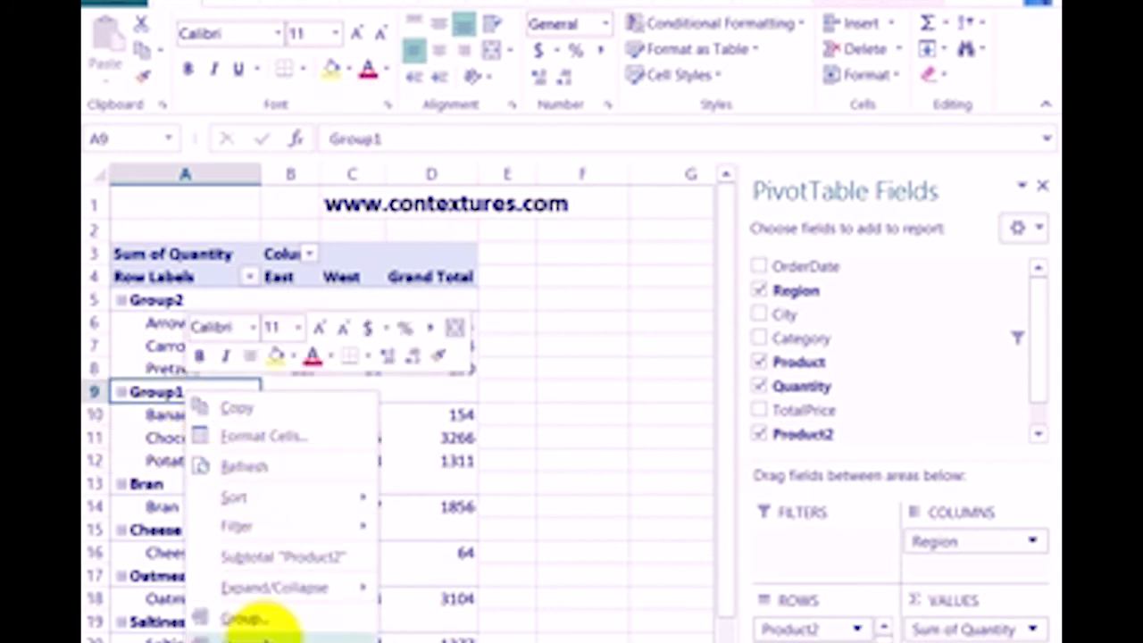
pyautogui.click(256, 637)
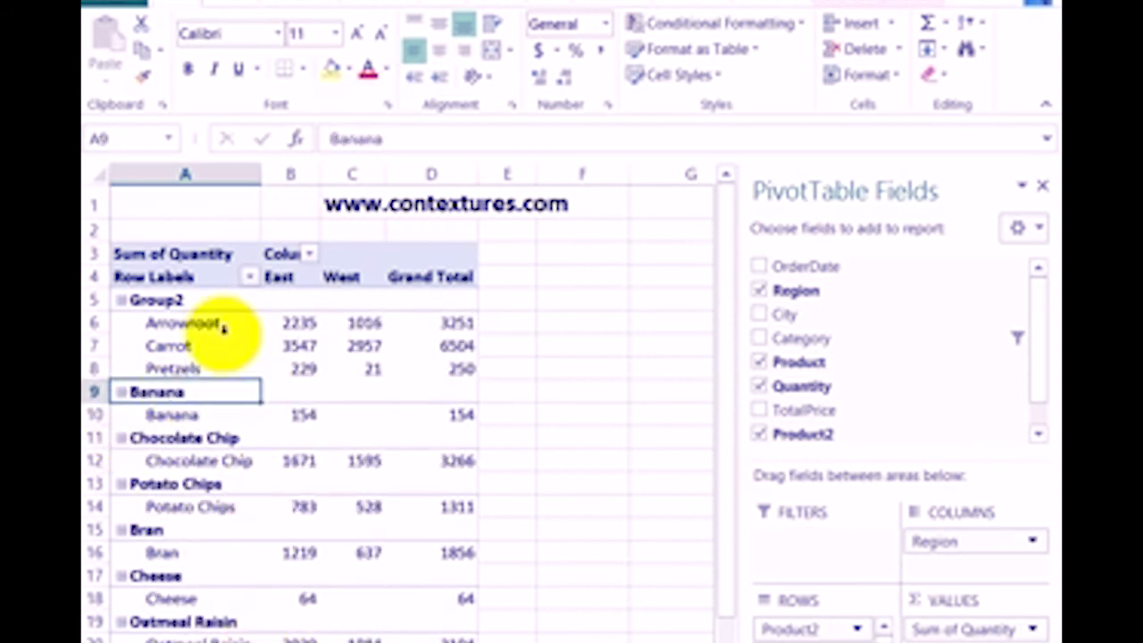
pyautogui.hotkey('ctrl', 'z')
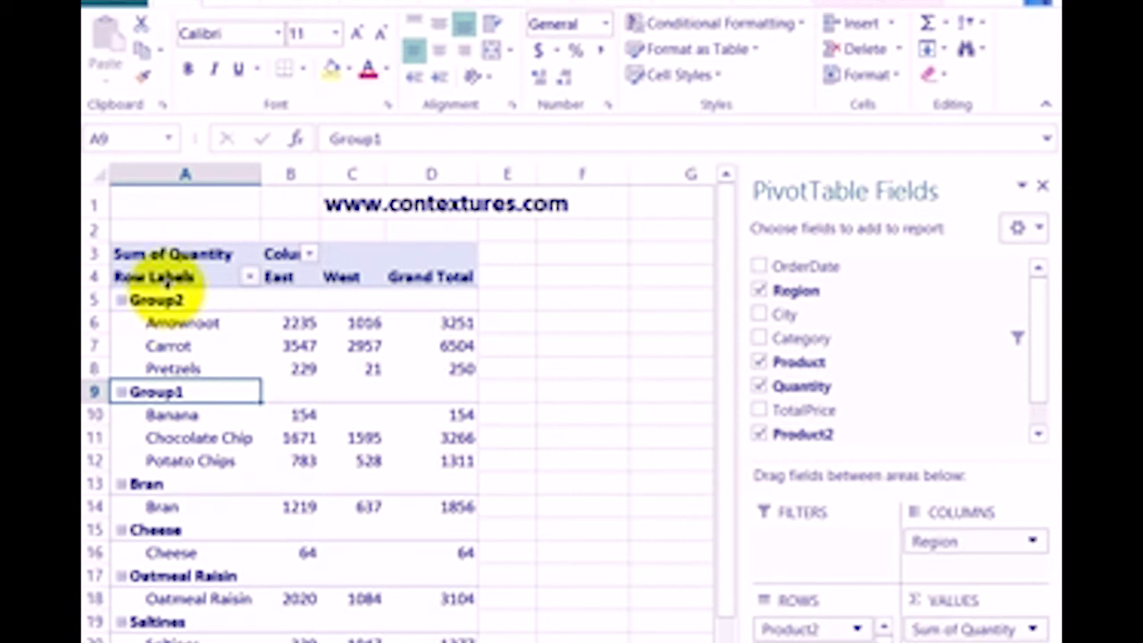
# Ungroup all Product2 headings in the pivot table at once and undo the ungrouping
pyautogui.click(175, 293)
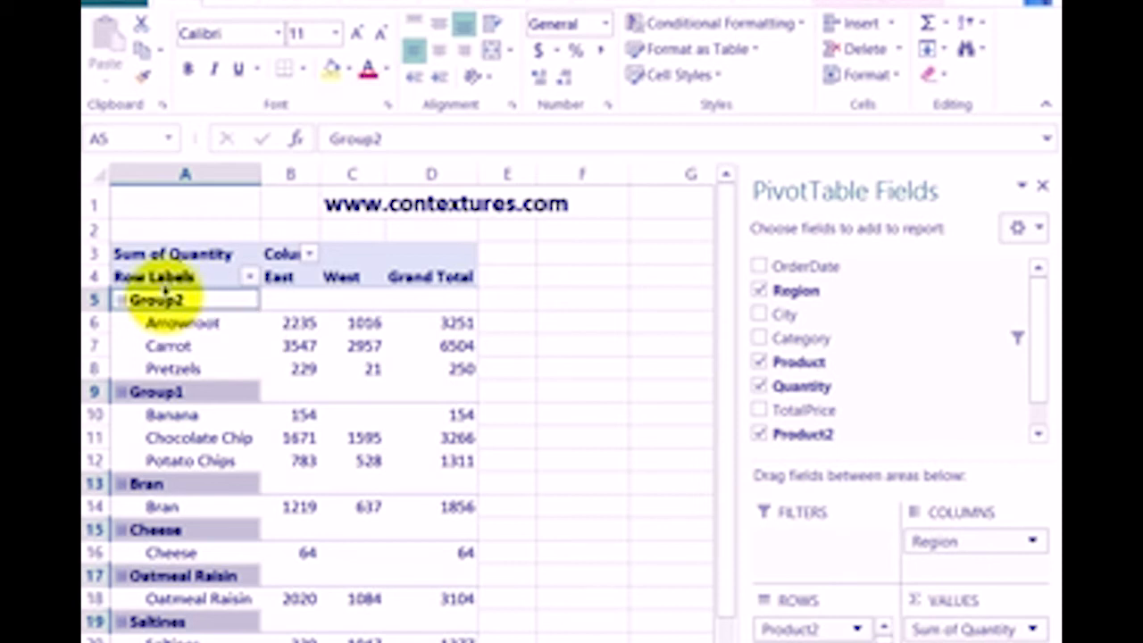
pyautogui.rightClick(166, 301)
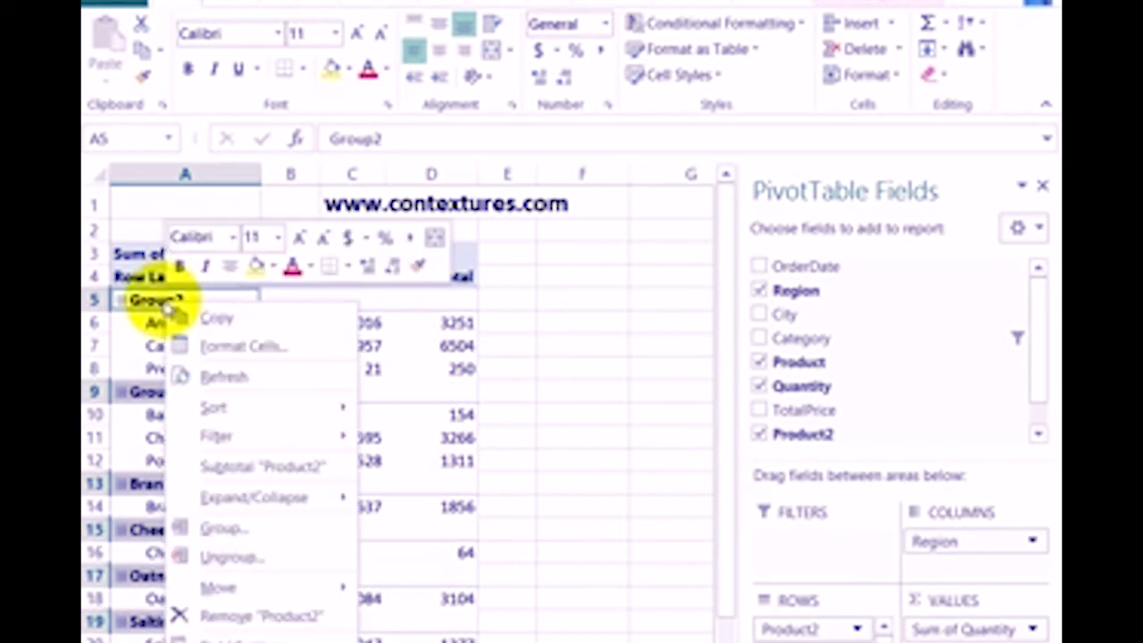
pyautogui.click(224, 557)
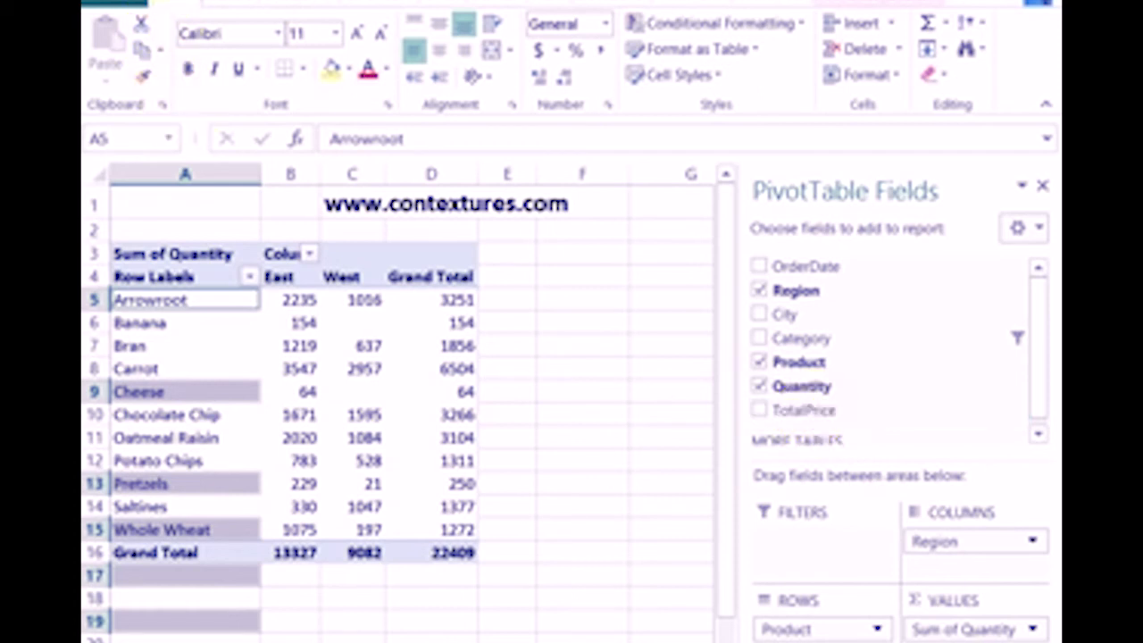
pyautogui.hotkey('ctrl', 'z')
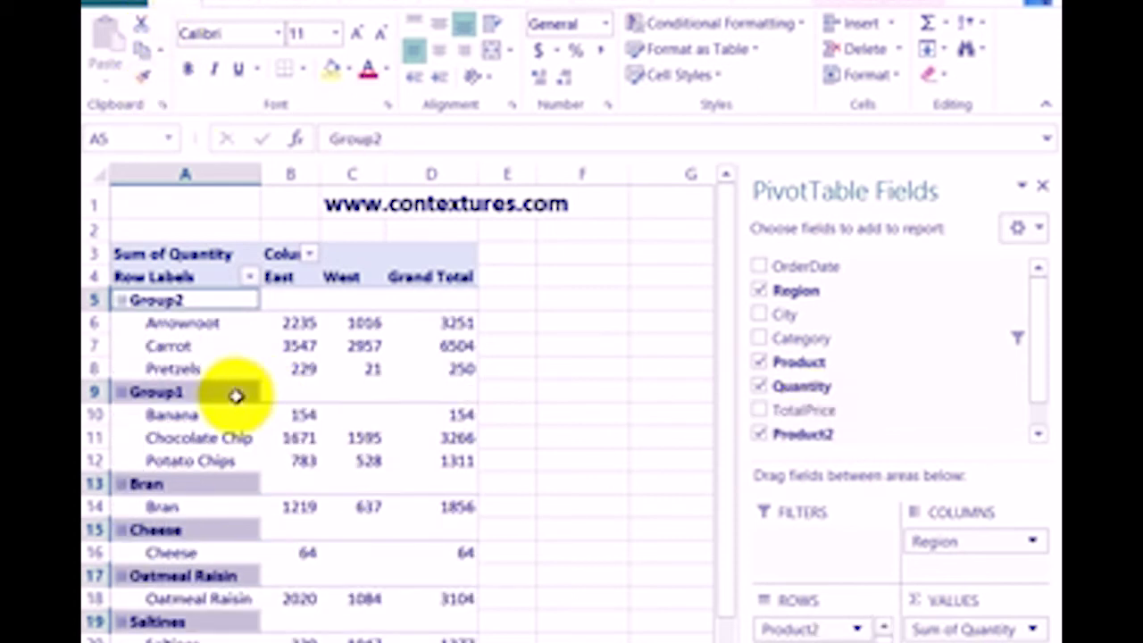
# Rename the Group1 heading as Campaign 1
pyautogui.click(181, 391)
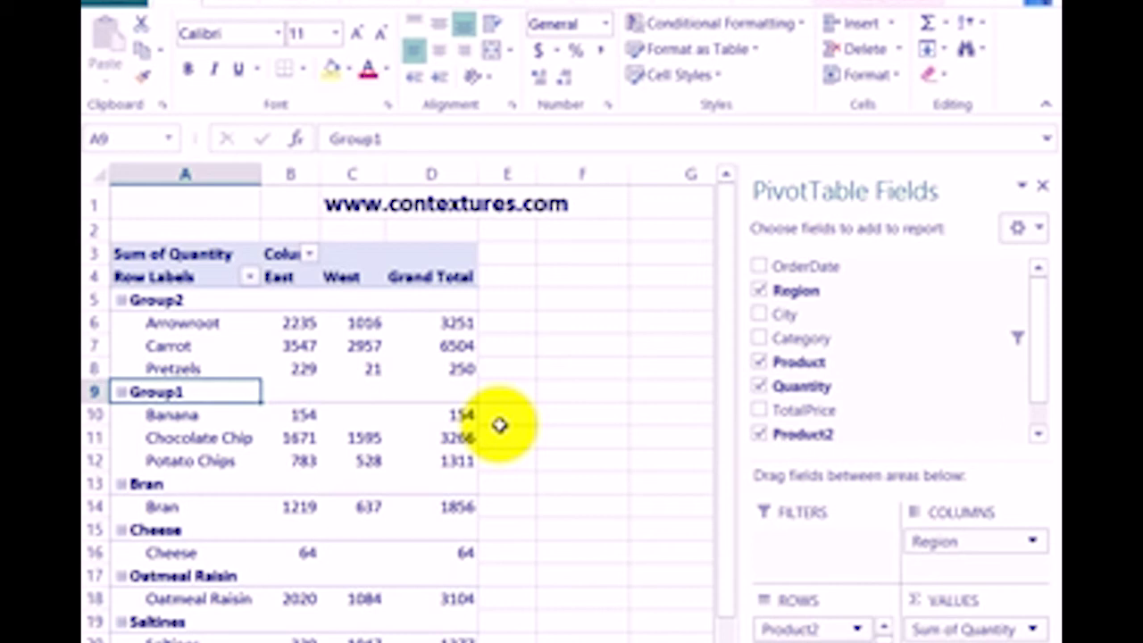
pyautogui.write('Campaign 1')
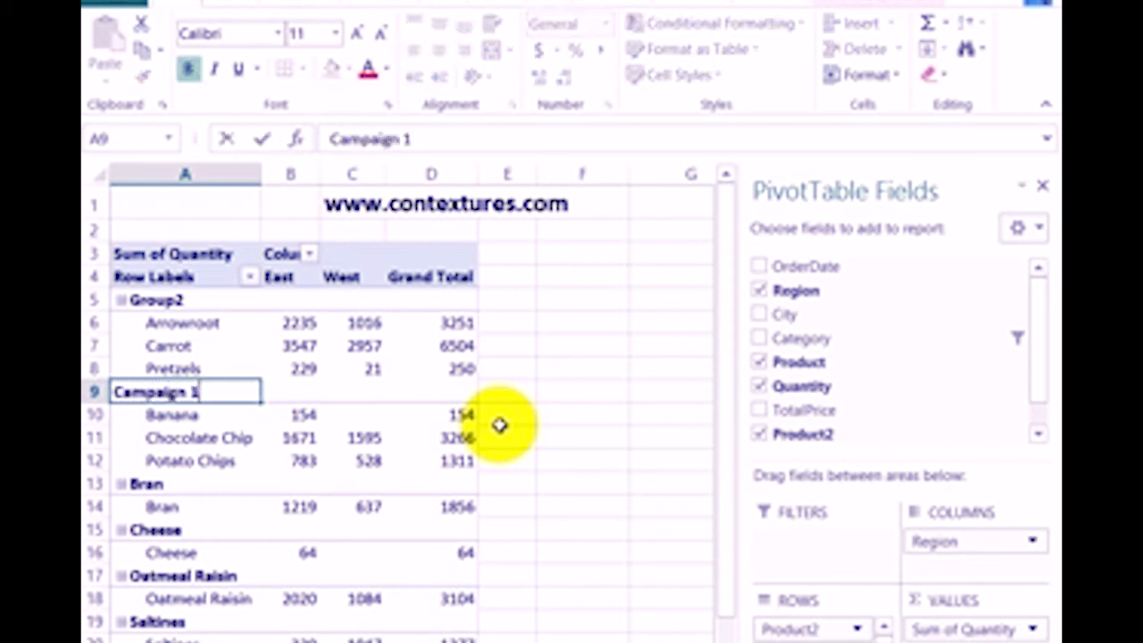
pyautogui.press('Return')
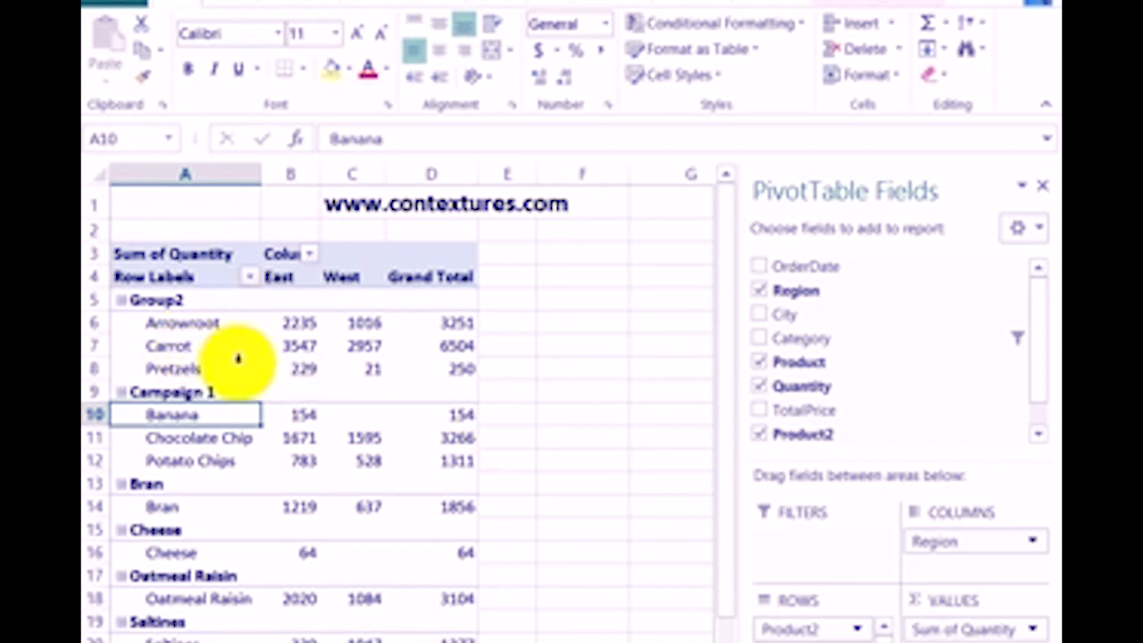
# Add Oatmeal Raisin to Group2 by regrouping it with Arrowroot, Carrot and Pretzels
pyautogui.click(191, 333)
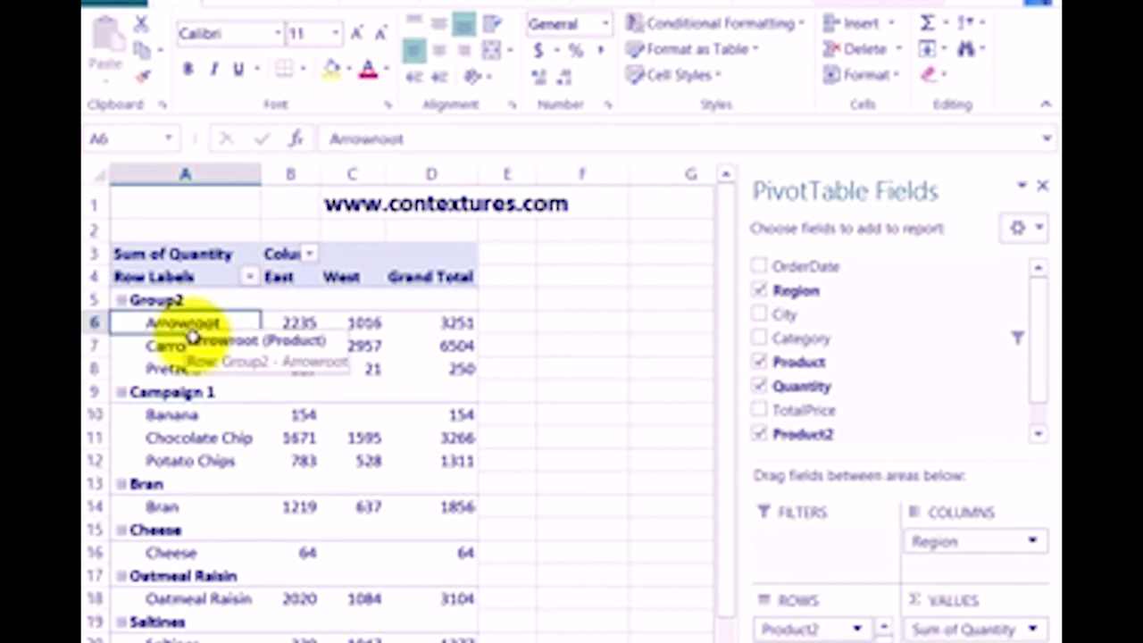
pyautogui.moveTo(191, 332); pyautogui.dragTo(184, 364)
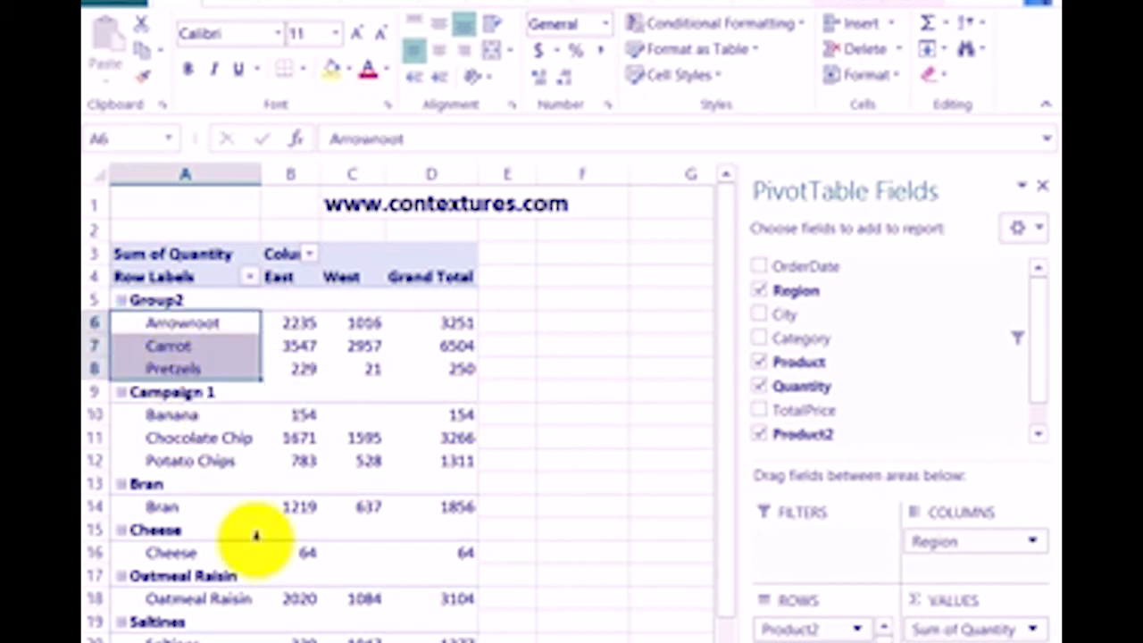
pyautogui.keyDown('ctrl'); pyautogui.click(194, 600); pyautogui.keyUp('ctrl')
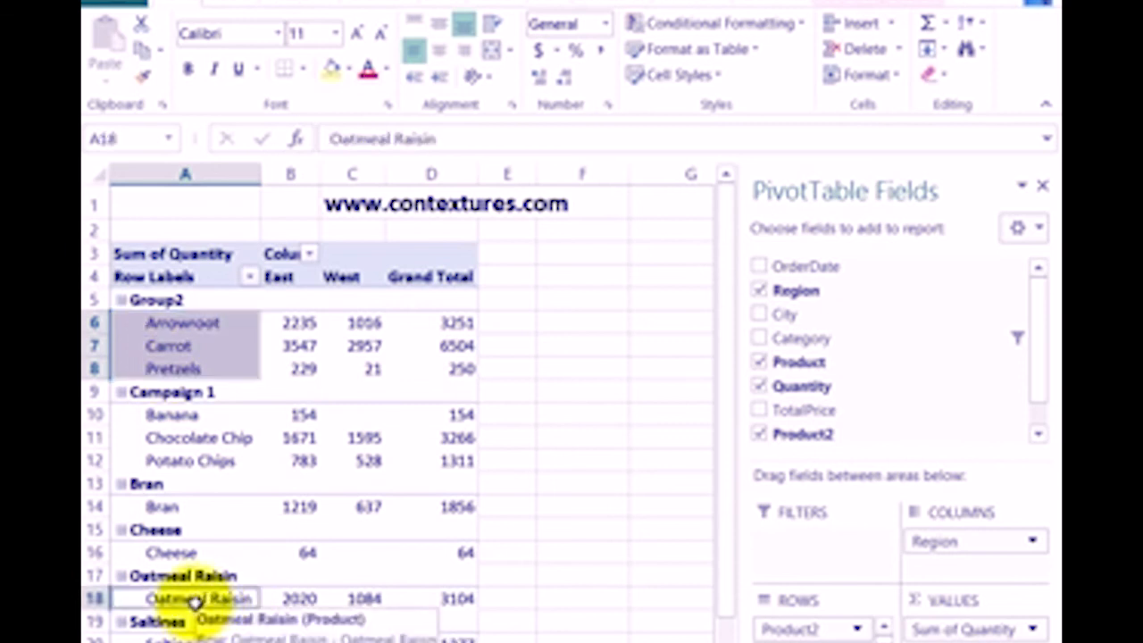
pyautogui.rightClick(185, 323)
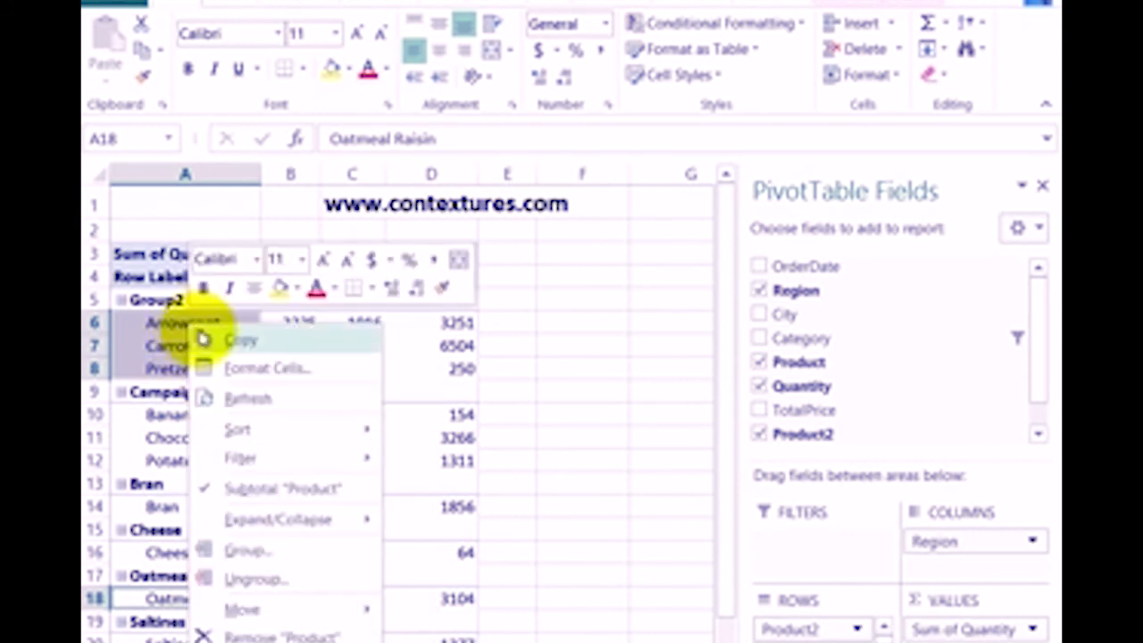
pyautogui.click(246, 551)
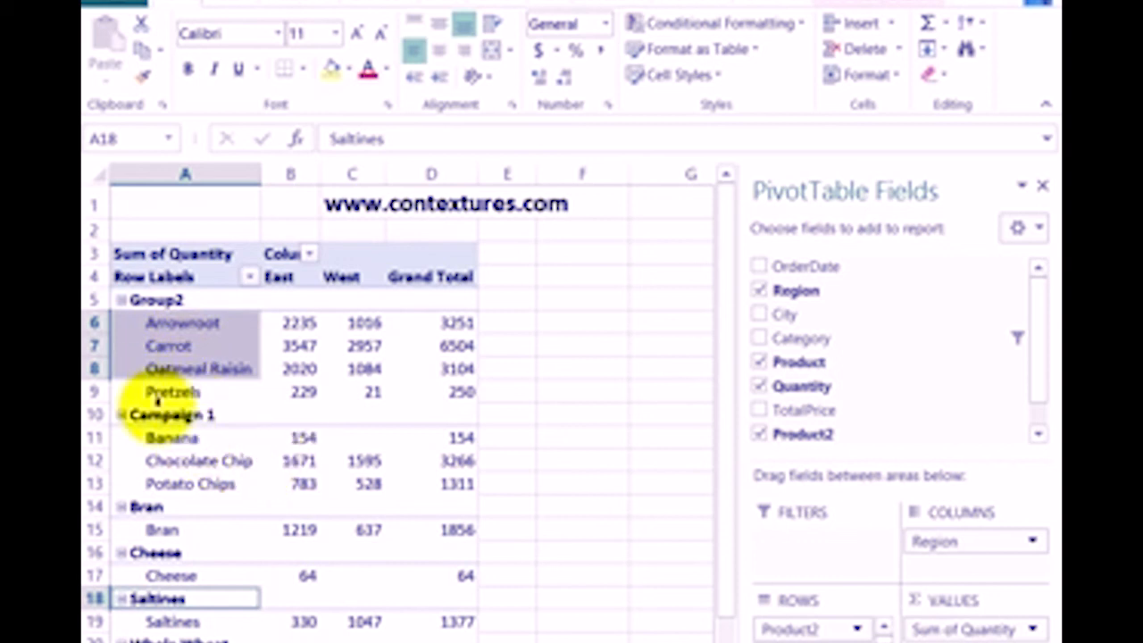
# Add Saltines to the Campaign 1 group by regrouping it with Banana, Chocolate Chip and Potato Chips
pyautogui.moveTo(187, 439); pyautogui.dragTo(189, 482)
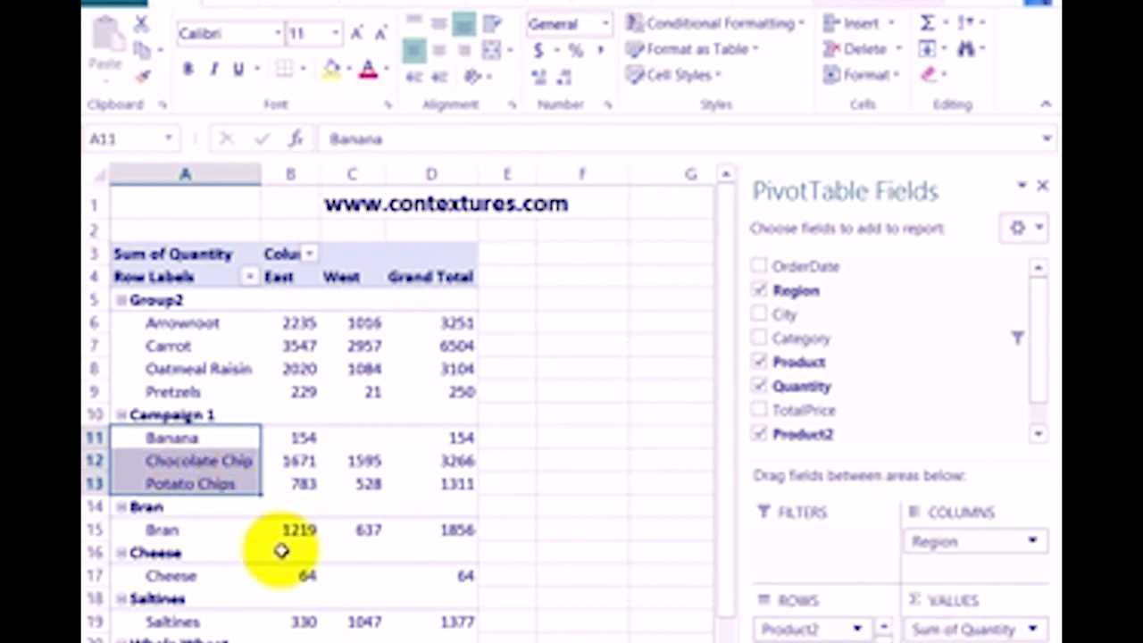
pyautogui.keyDown('ctrl'); pyautogui.click(170, 621); pyautogui.keyUp('ctrl')
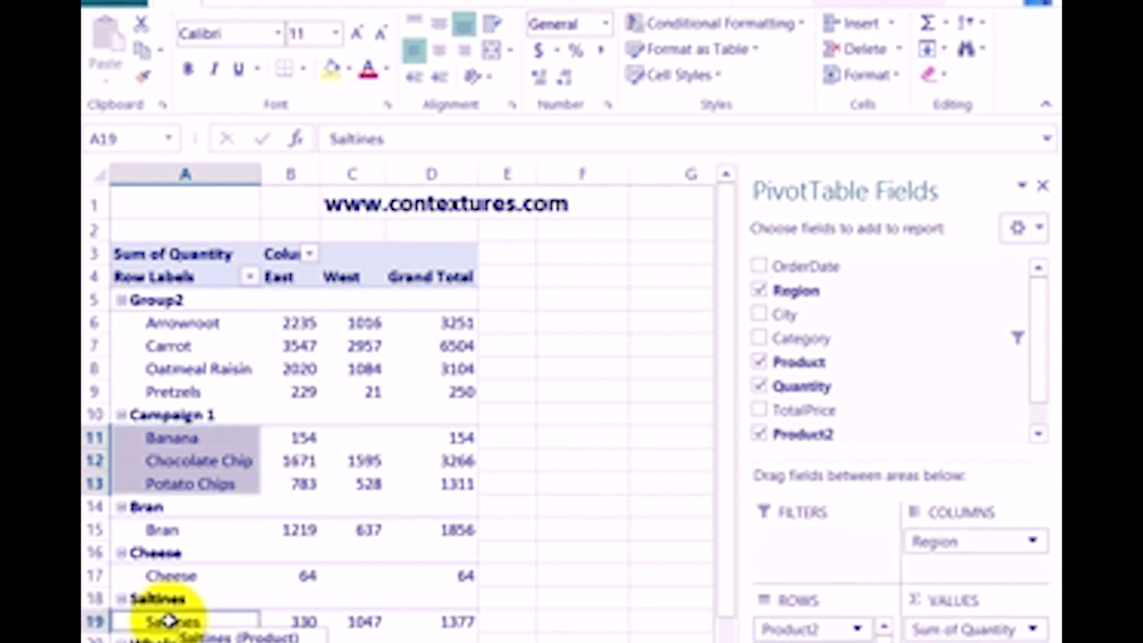
pyautogui.rightClick(189, 441)
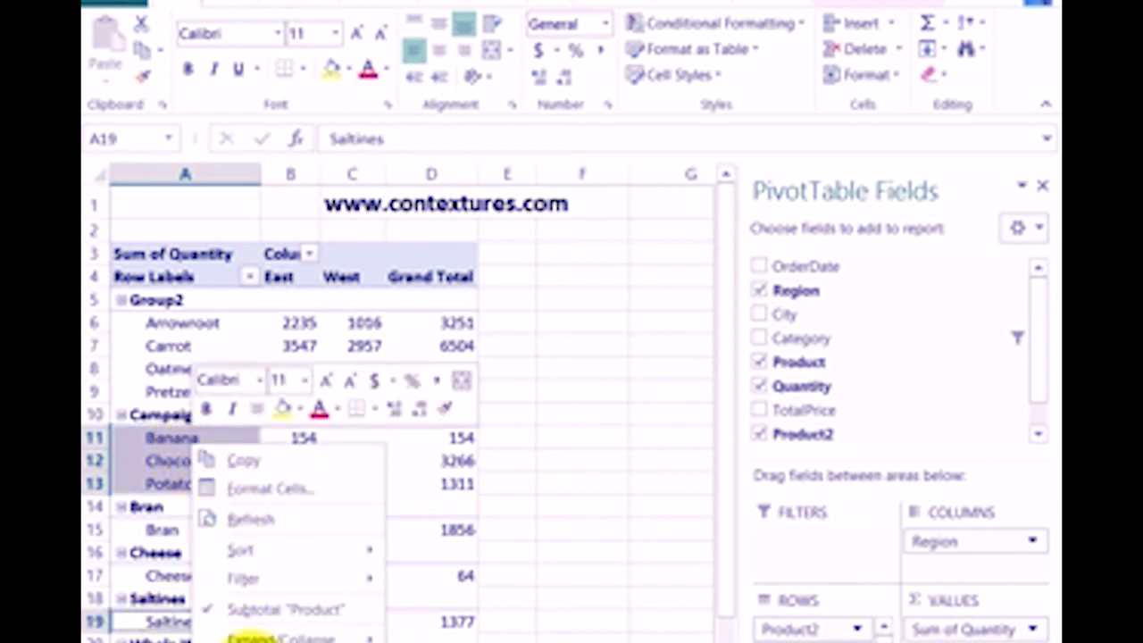
pyautogui.click(251, 642)
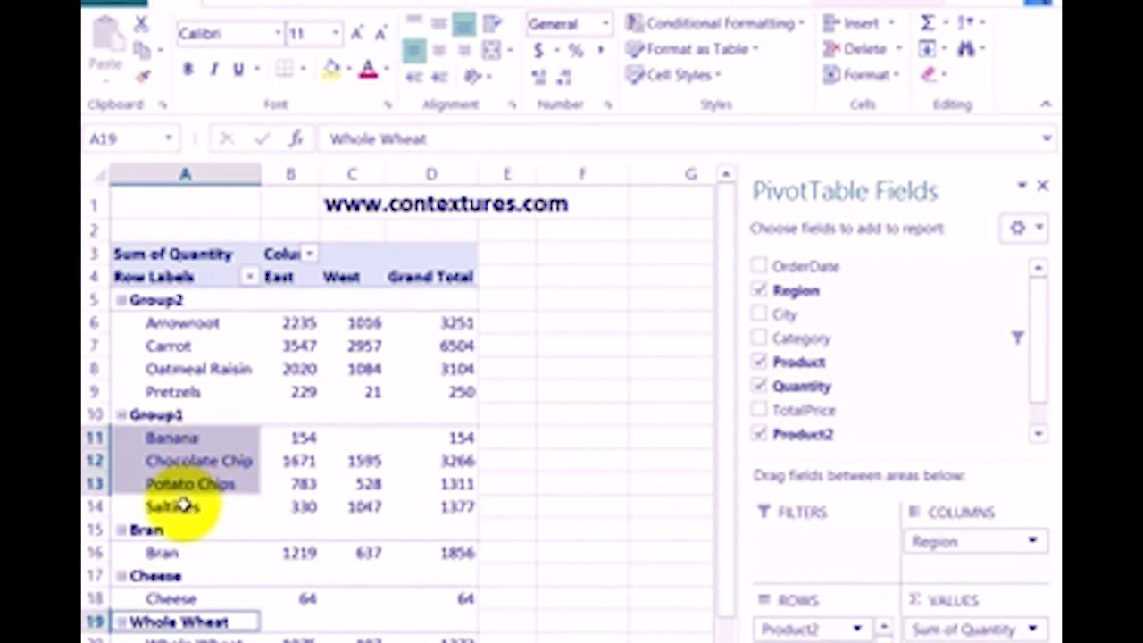
# Select the Group1 heading above the Banana item
pyautogui.click(199, 415)
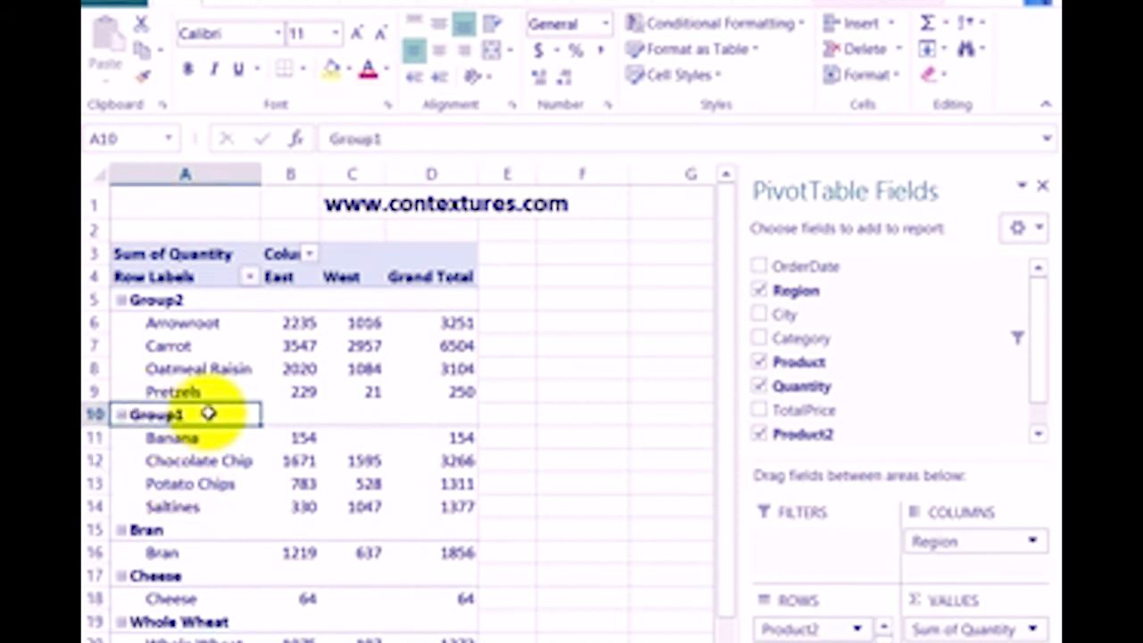